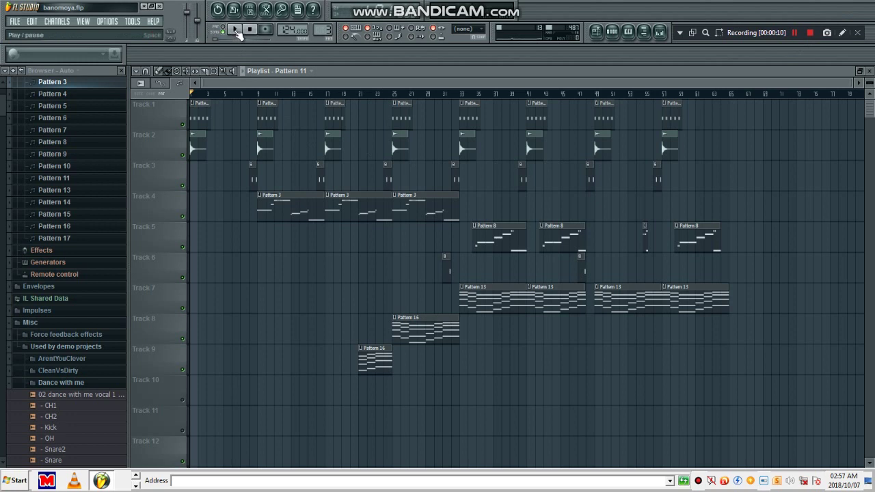
Play the song and add one more Track 1 pattern clip and one more A-Pack Crash 5 clip on Track 2 at bar 65
click(235, 30)
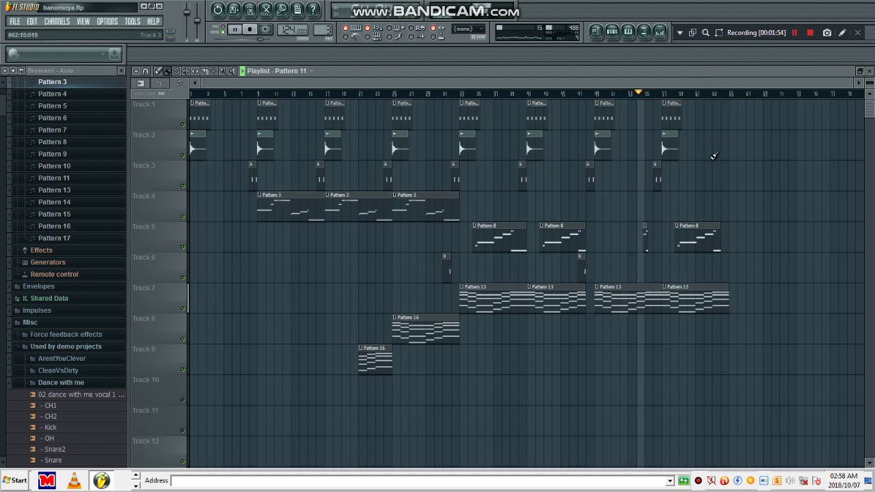
click(736, 118)
click(667, 149)
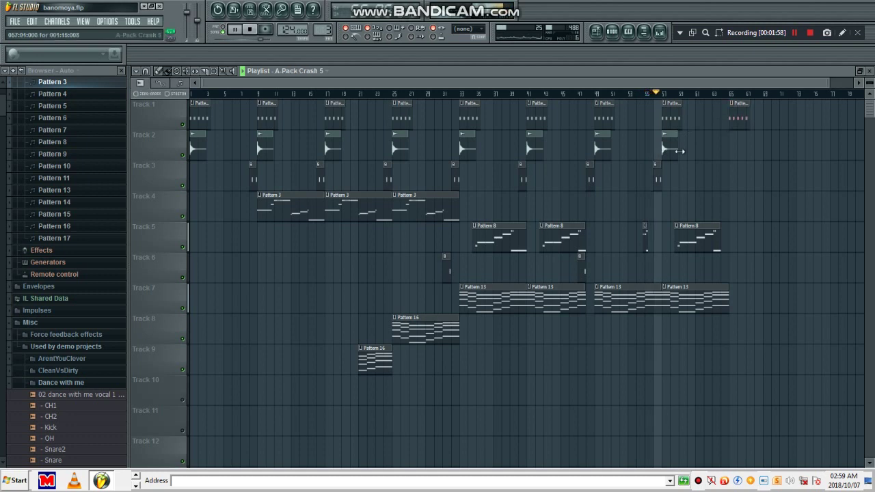
click(732, 149)
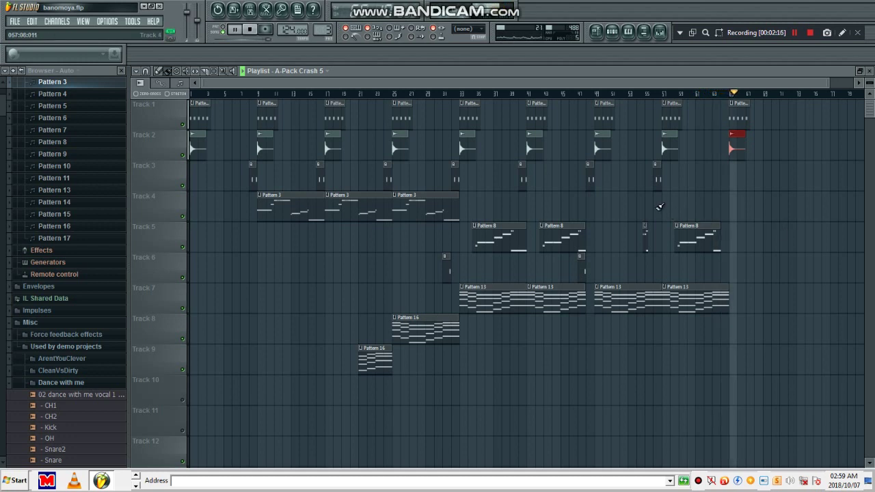
click(251, 30)
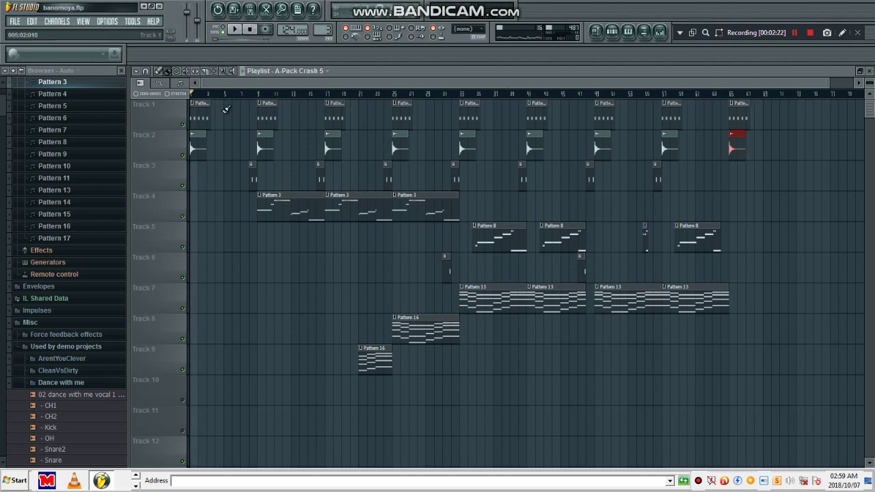
Open the first Track 1 clip, Pattern 4, in the piano roll and play its Extra (7) notes
double_click(199, 121)
drag(279, 94, 176, 80)
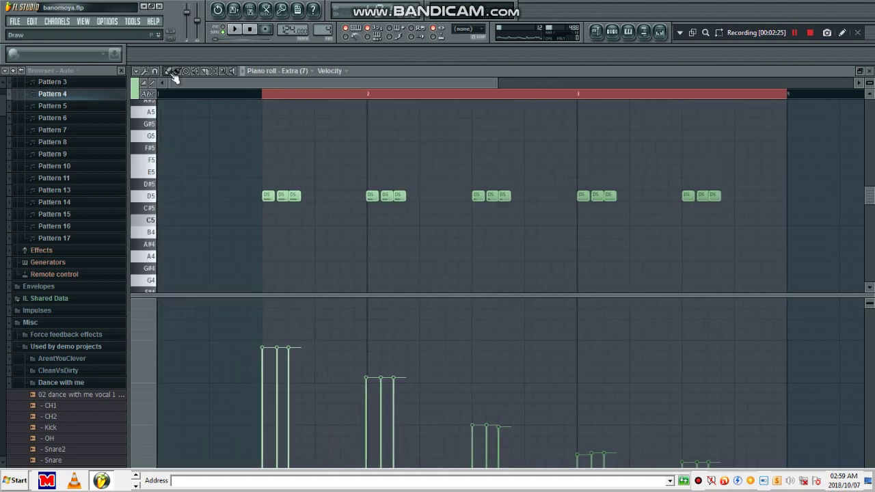
click(240, 30)
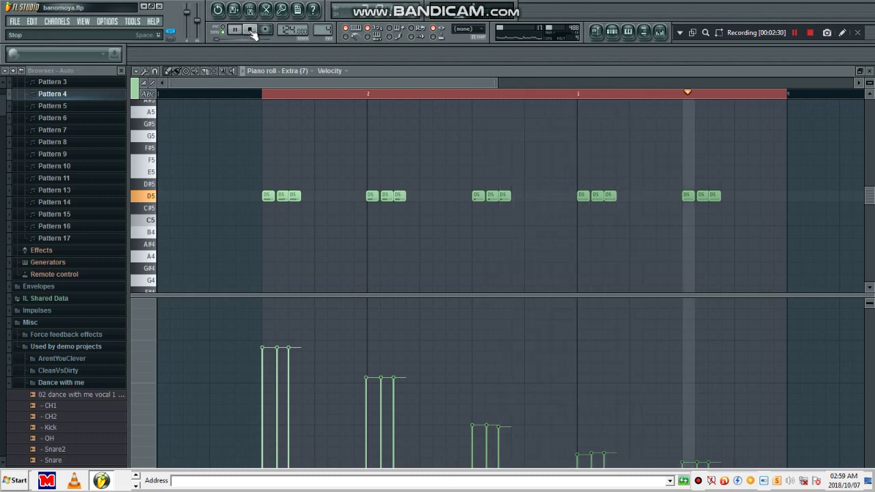
click(250, 30)
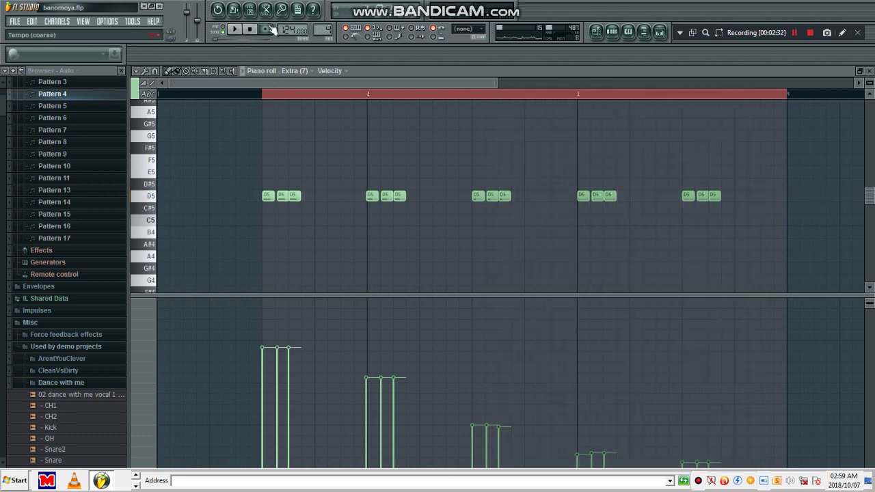
Open Pattern 2 from the first Track 3 clip in the playlist and play it while reviewing its channels
click(597, 32)
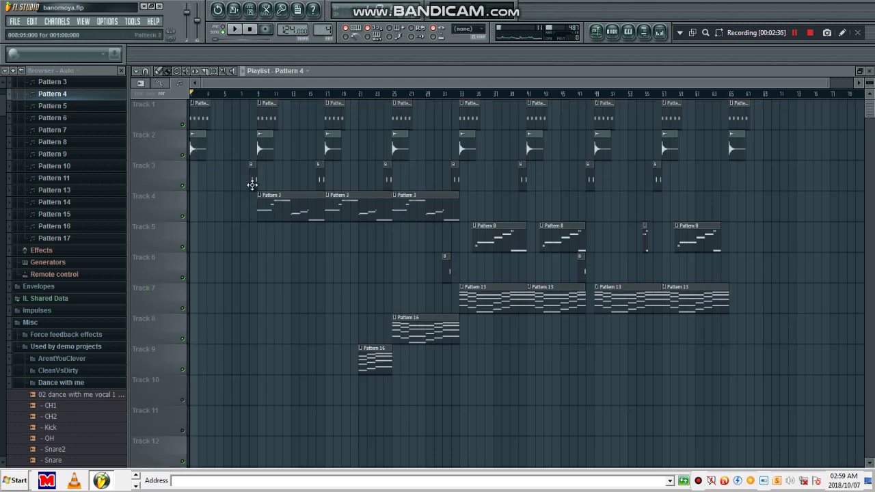
double_click(252, 185)
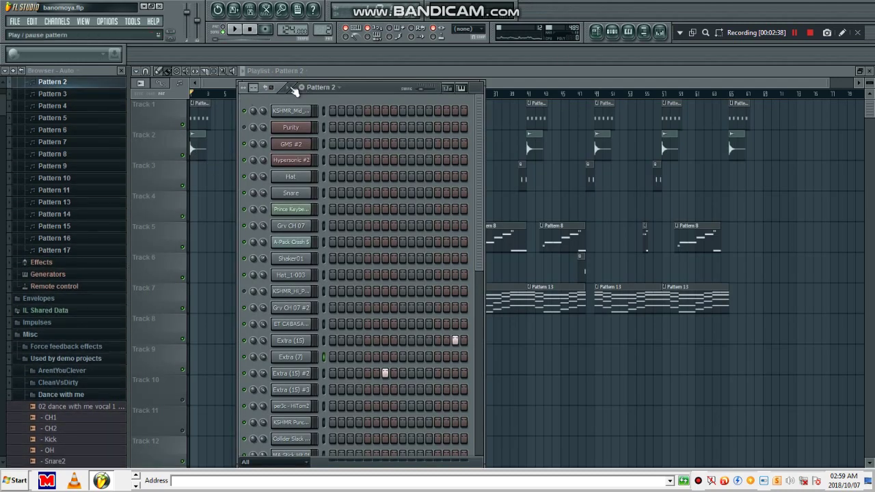
key(space)
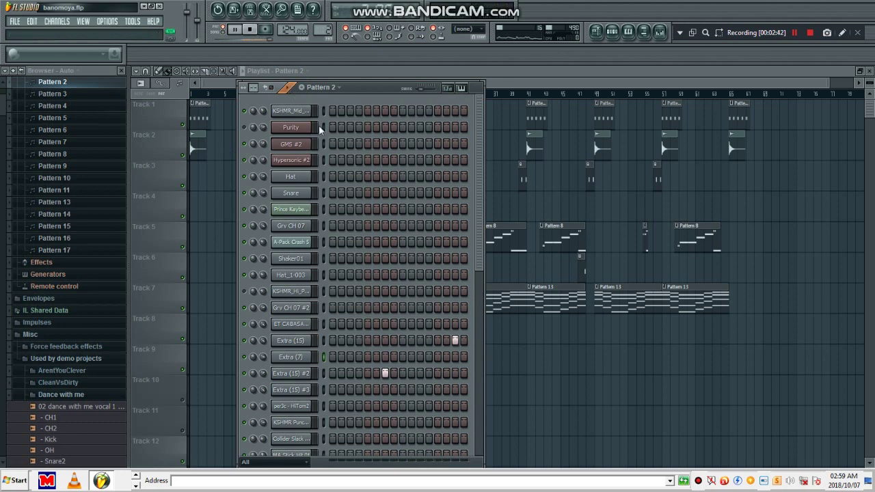
drag(479, 234, 479, 369)
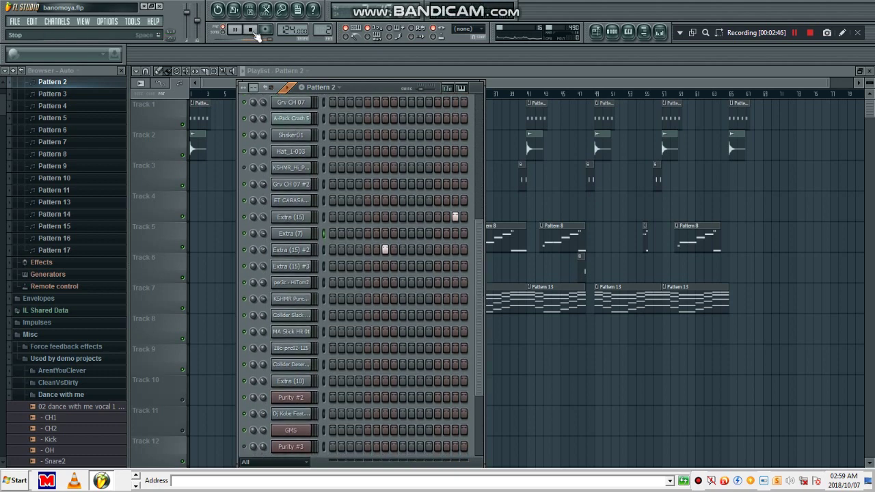
click(235, 30)
Open the first Pattern 3 clip on Track 4 in the piano roll and play its GMS #2 notes from the start
key(F6)
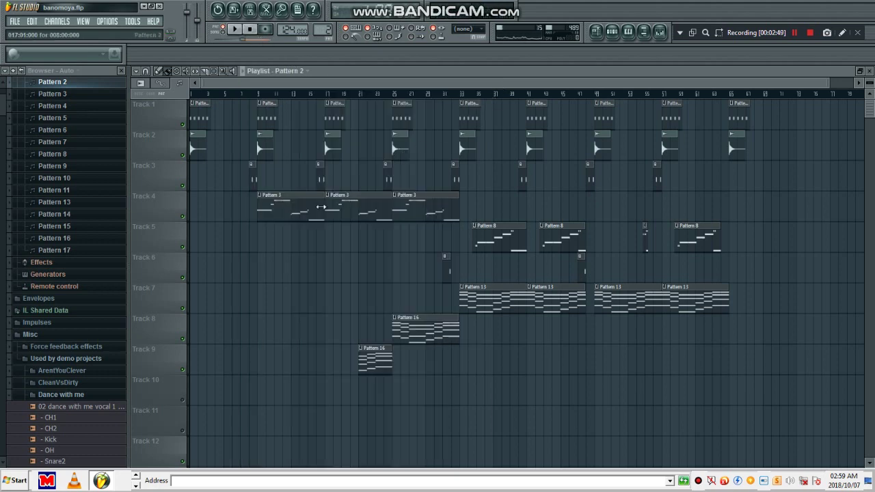
click(270, 218)
double_click(270, 219)
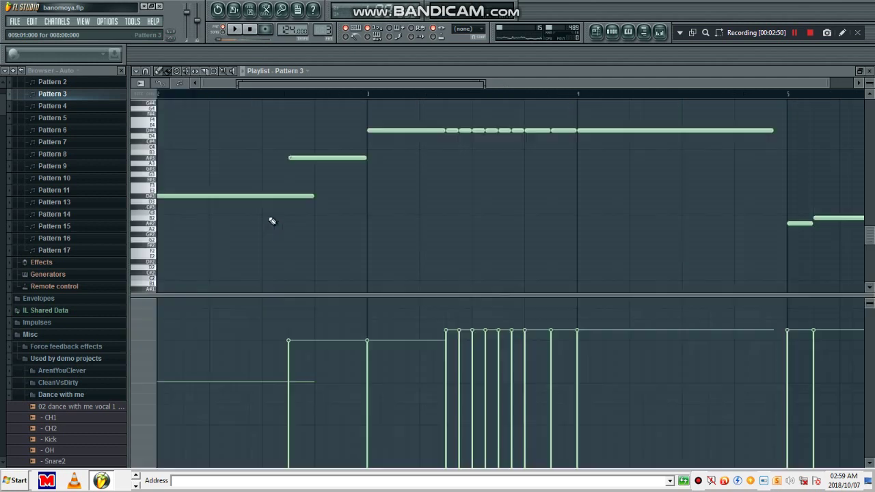
scroll(360, 96, down, 5)
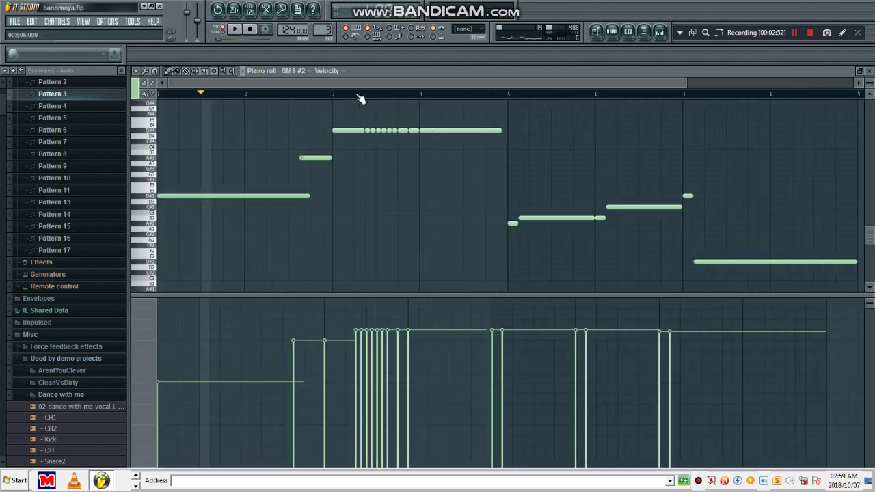
click(194, 89)
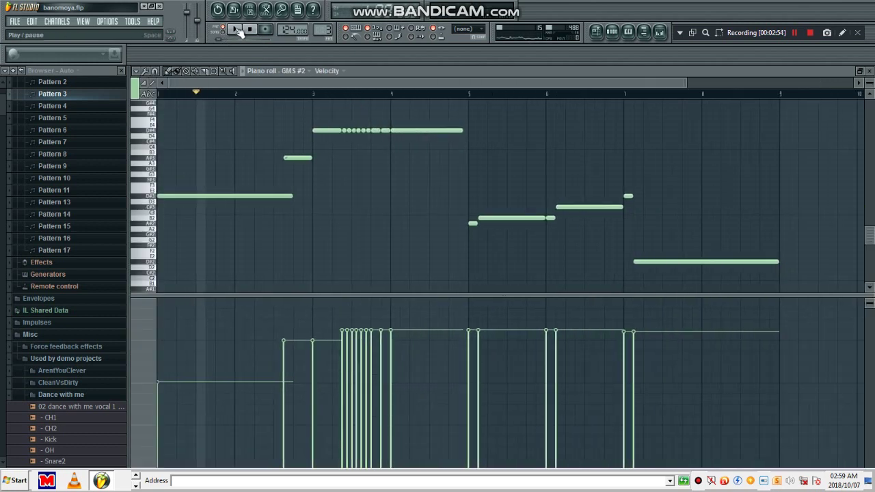
click(237, 31)
key(space)
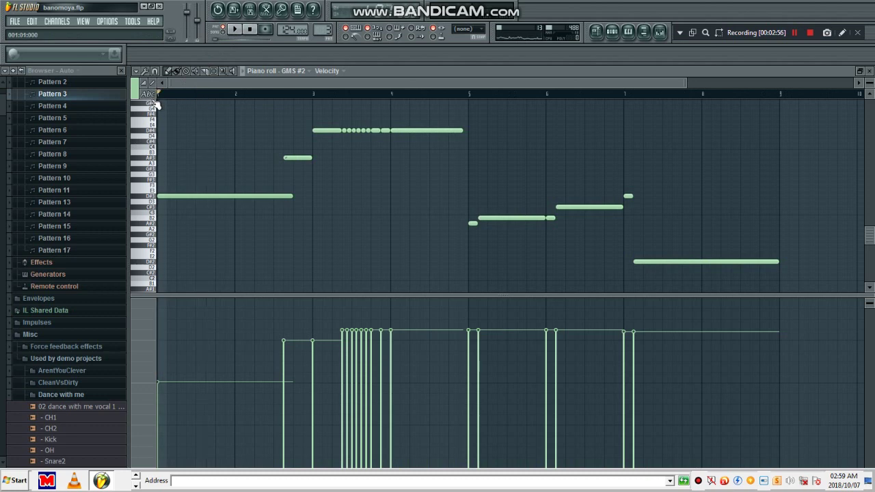
click(234, 30)
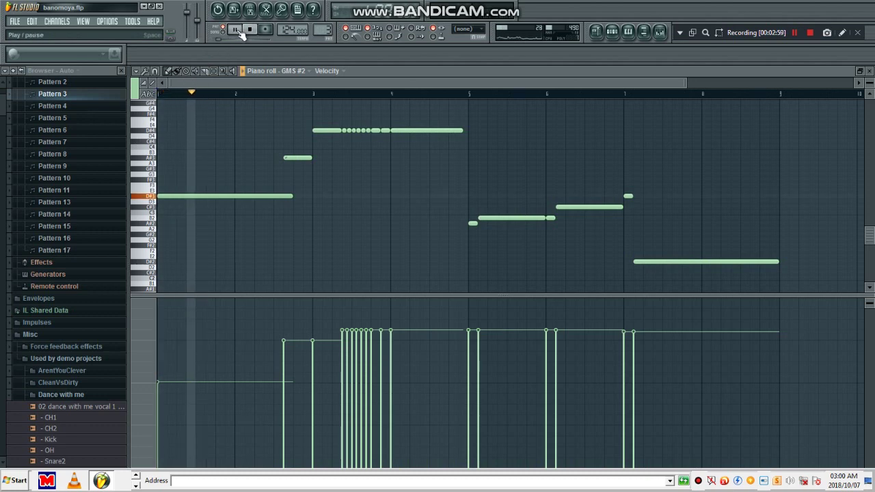
click(250, 31)
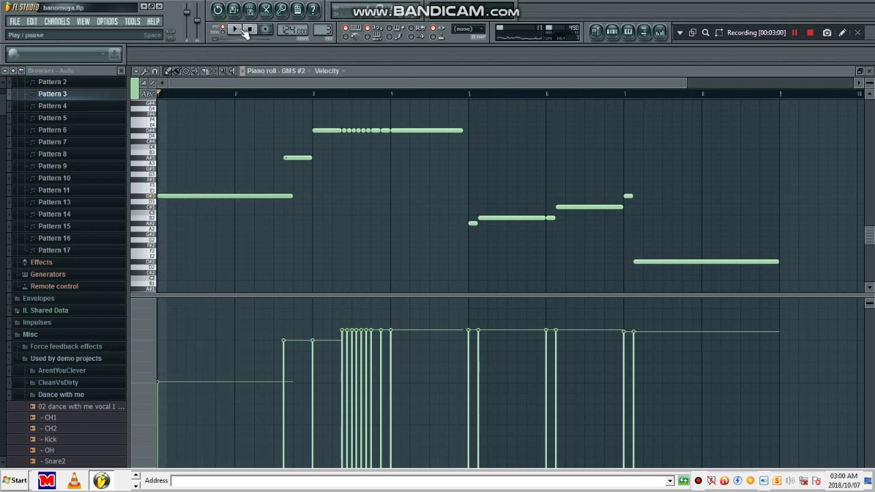
Check Pattern 3's channels in the step sequencer, then play its GMS #2 melody in the piano roll
click(619, 38)
scroll(340, 168, up, 2)
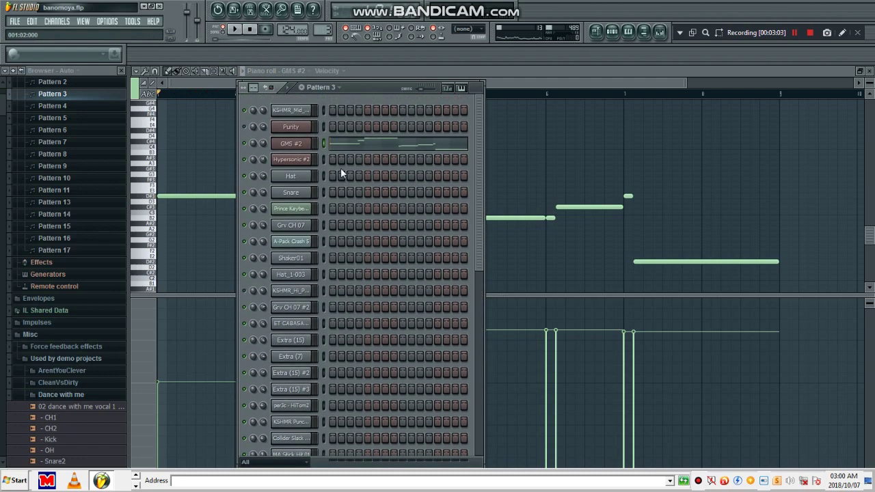
key(space)
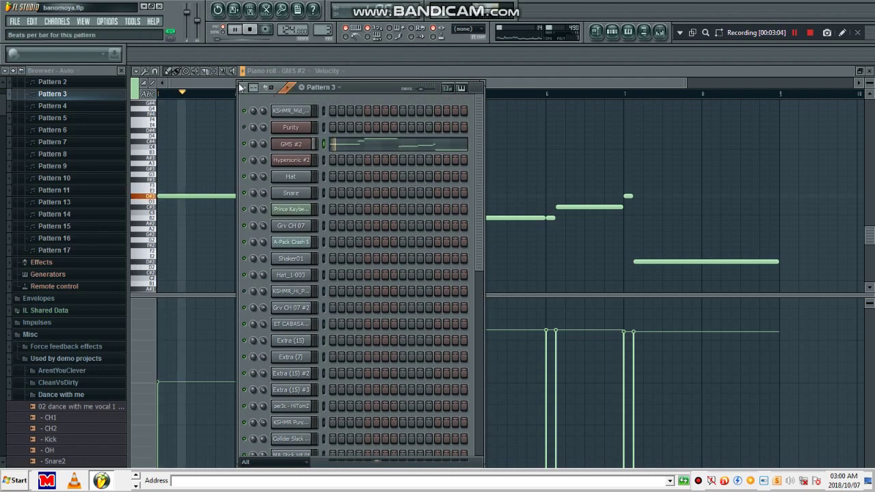
click(289, 88)
click(231, 86)
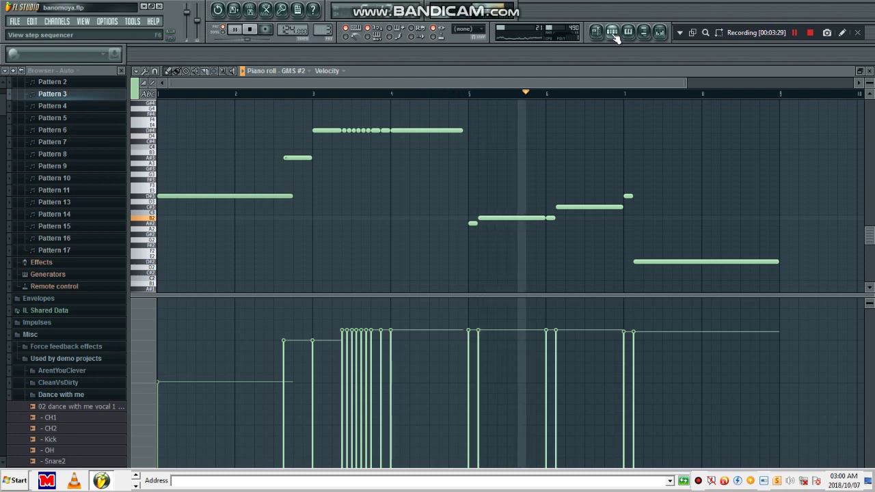
click(251, 31)
Review the channels of Patterns 4, 5 and 6 one after another in the step sequencer
click(601, 30)
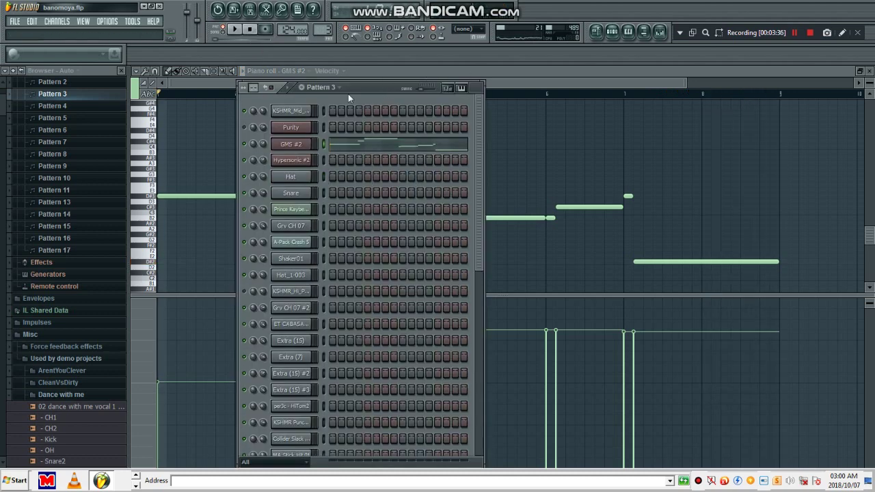
key(KP_Add)
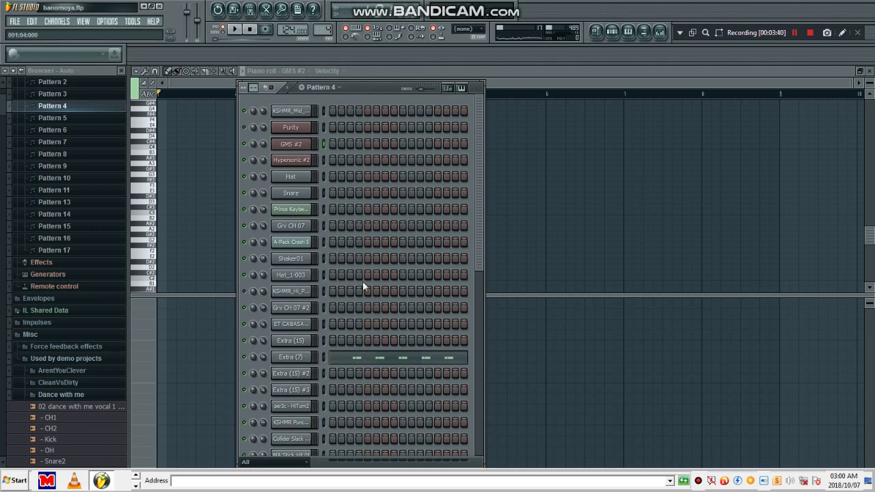
key(KP_Add)
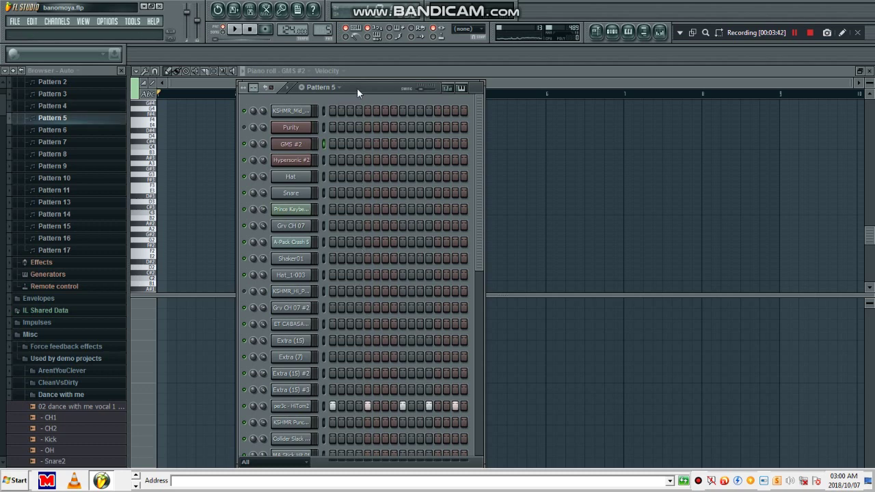
key(KP_Add)
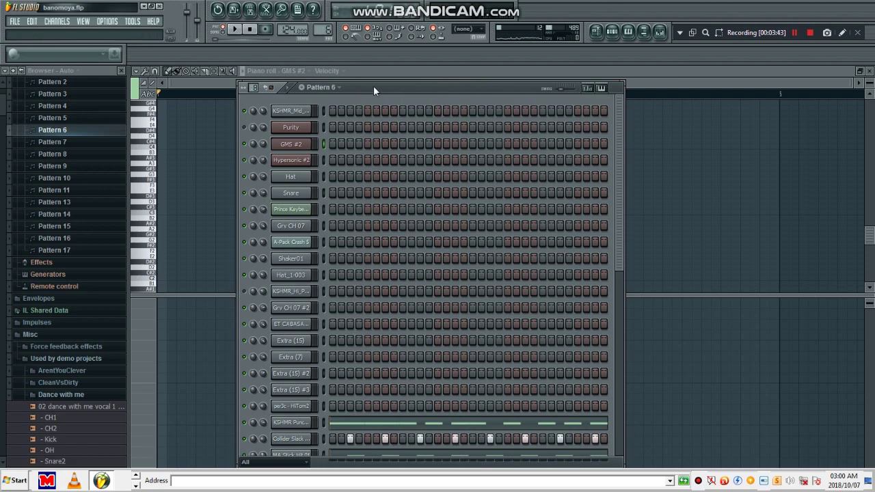
Open the first Pattern 8 clip on Track 5 from the playlist and play its GMS #2 notes in the piano roll
click(597, 33)
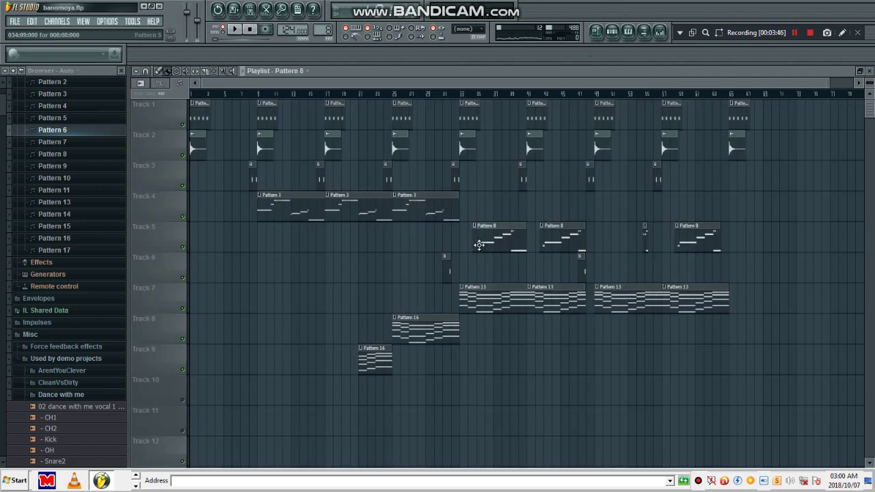
double_click(479, 245)
drag(420, 84, 160, 78)
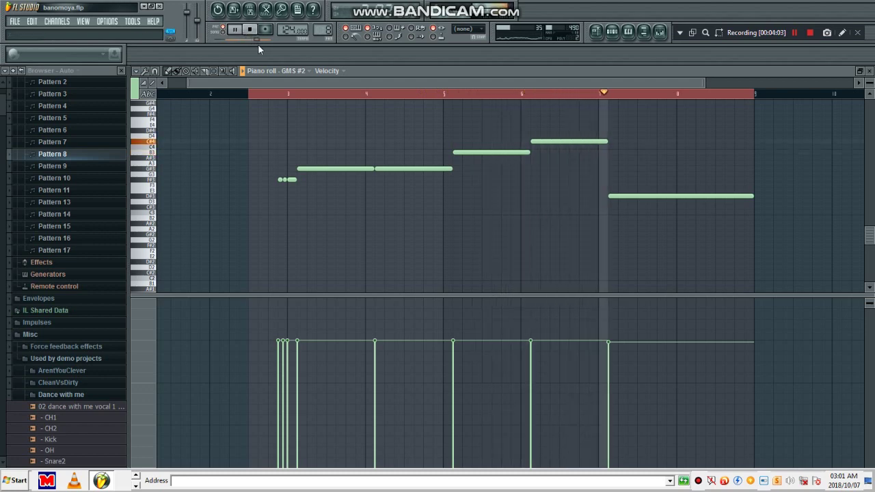
Examine the notes of Pattern 8's GMS channel in the piano roll during playback, and stop the pattern
click(612, 33)
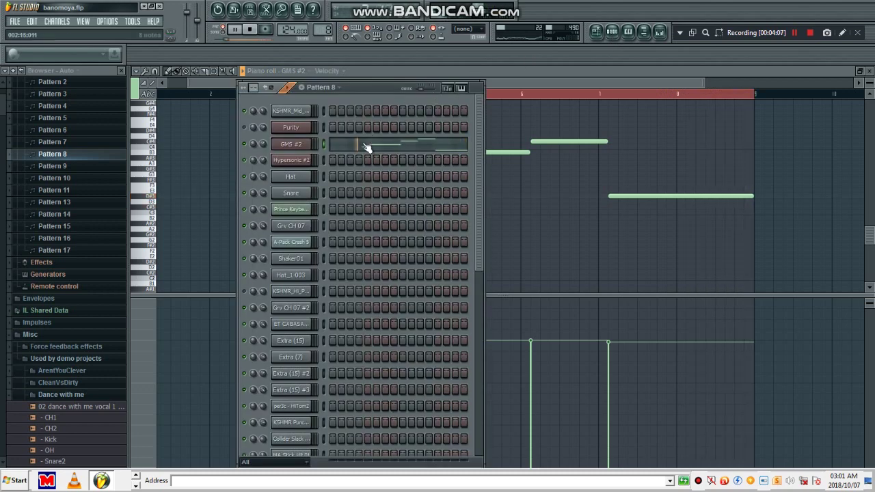
scroll(361, 174, down, 4)
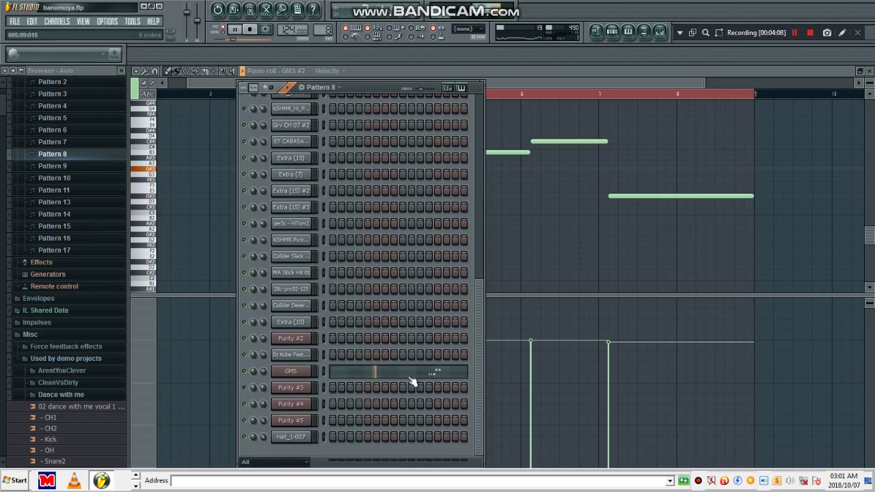
click(384, 372)
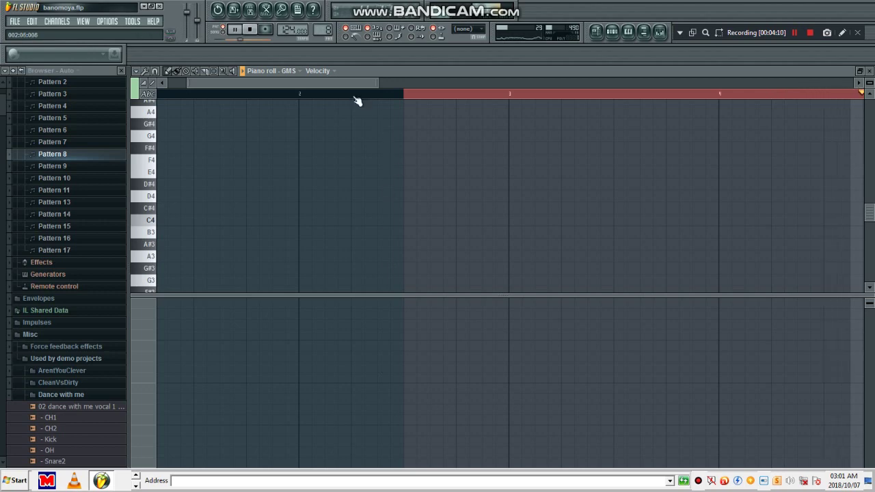
drag(531, 67, 596, 67)
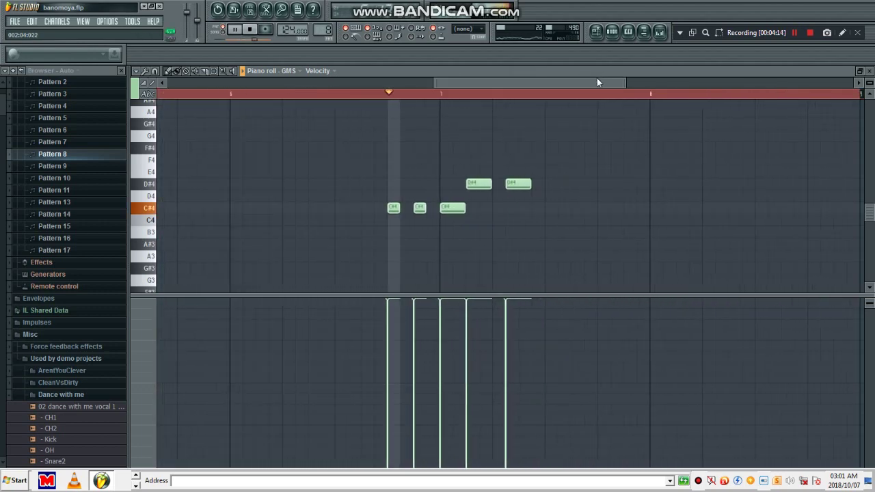
click(612, 32)
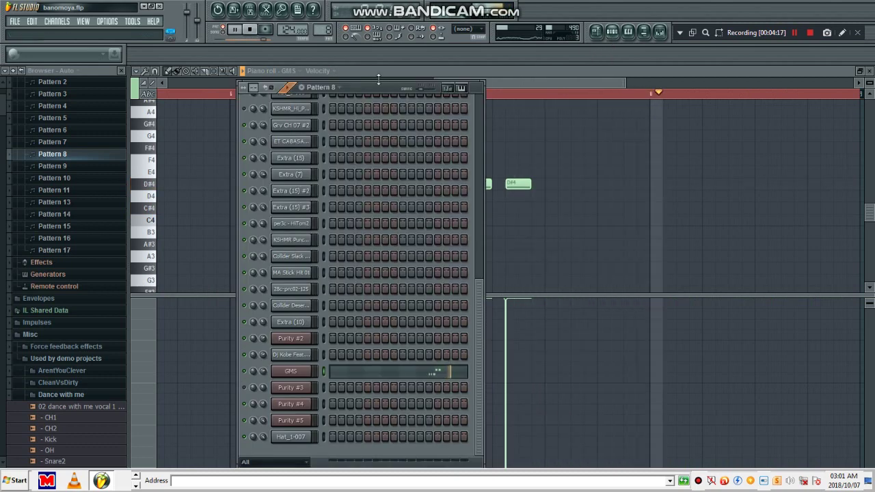
click(256, 30)
Open the first Pattern 13 clip on Track 7 from the playlist and show its channels in the step sequencer
click(602, 33)
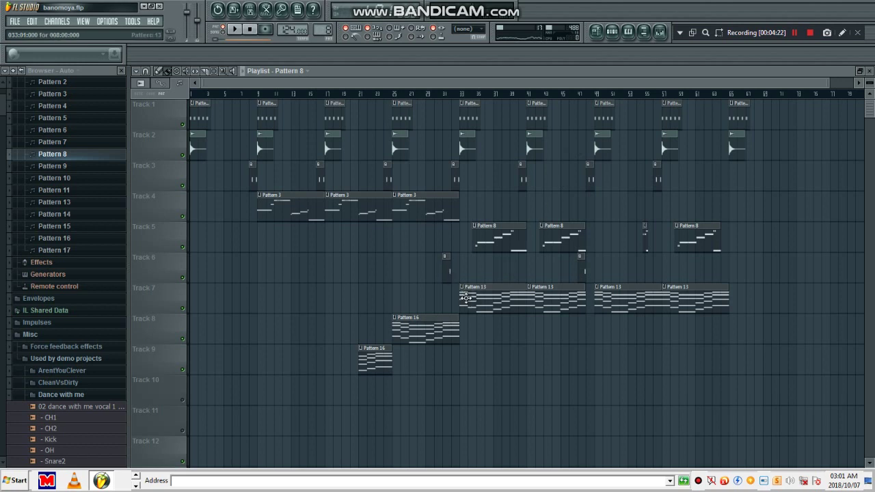
double_click(465, 307)
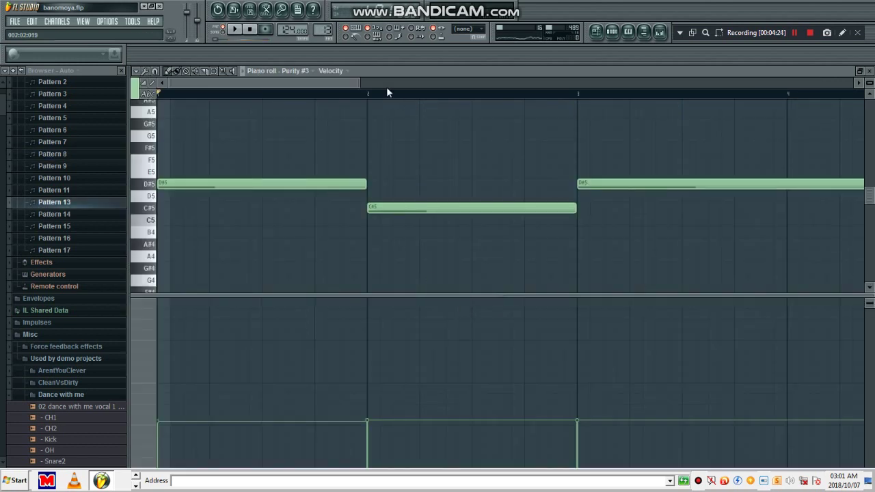
click(612, 33)
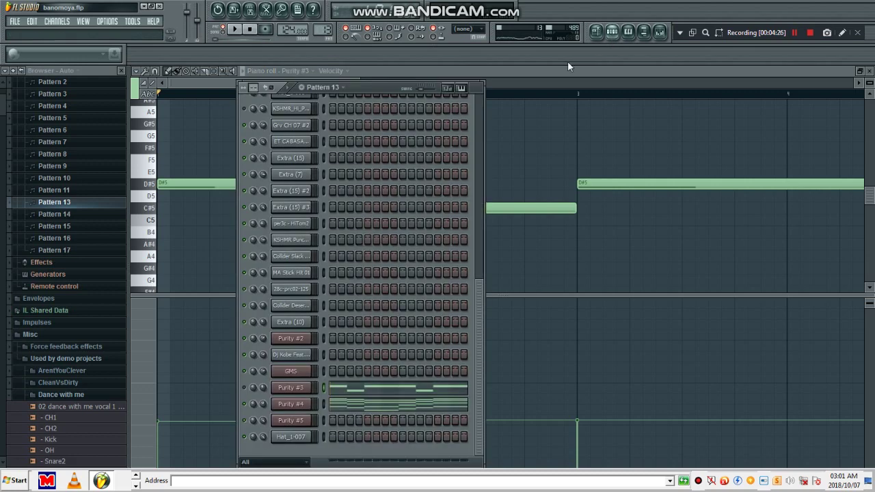
Open the Purity #4 chords of Pattern 13 in the piano roll, play all eight bars, and stop playback
click(383, 408)
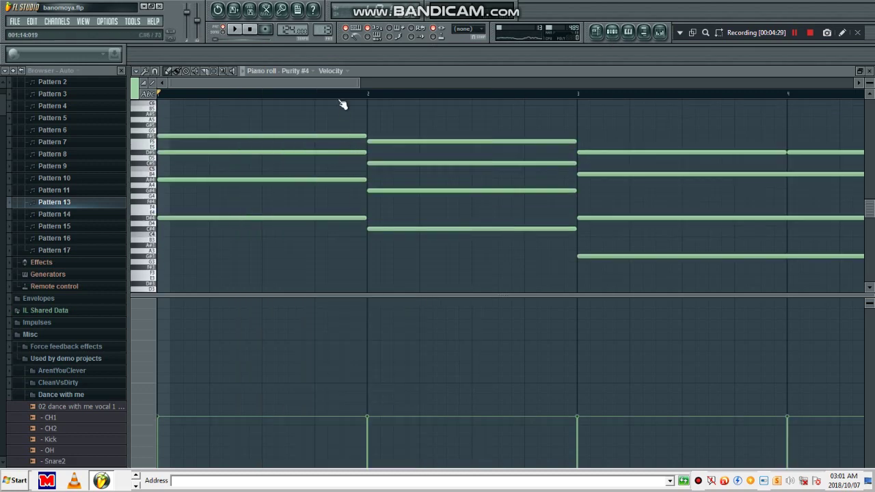
scroll(342, 103, down, 8)
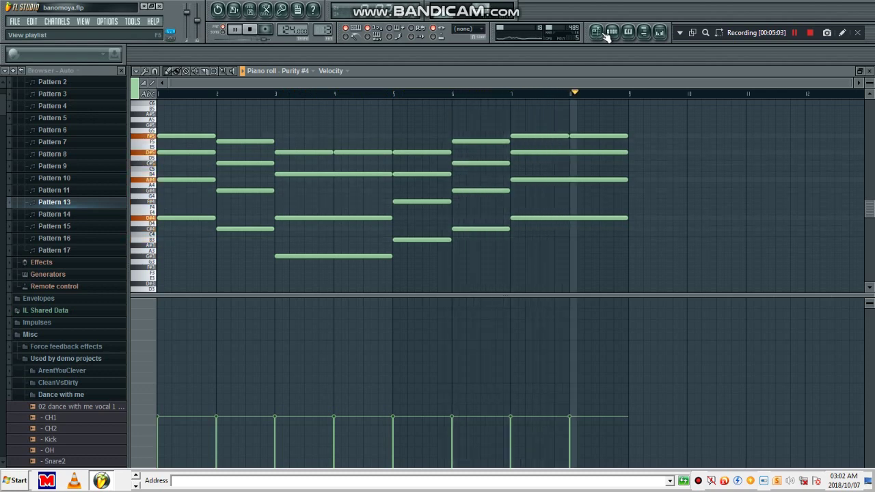
click(250, 31)
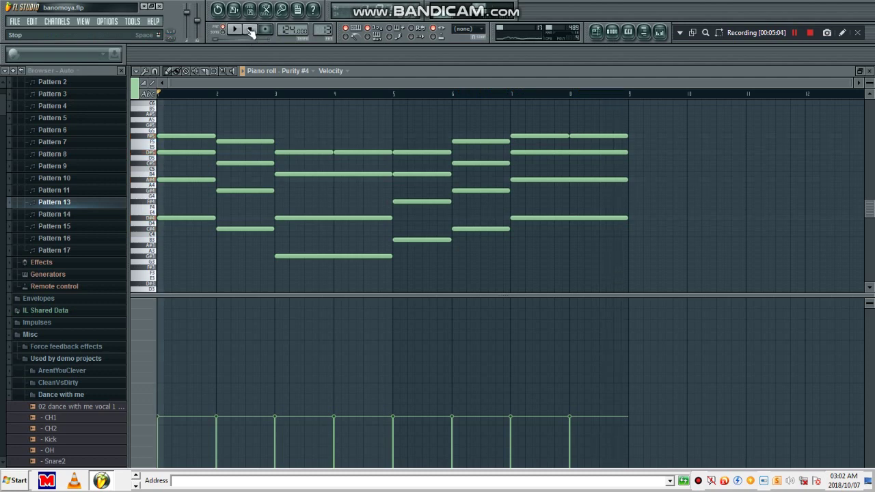
Return to the playlist and play the full song arrangement from the beginning
click(596, 31)
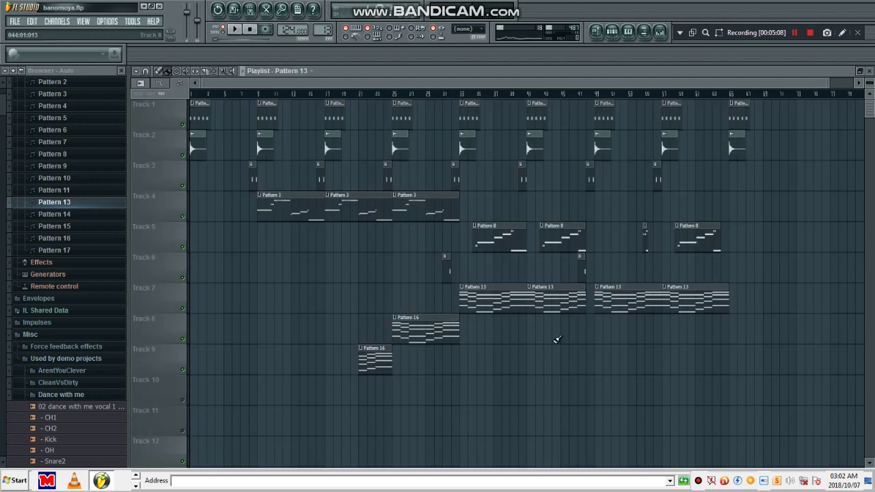
scroll(557, 339, down, 2)
scroll(594, 311, up, 2)
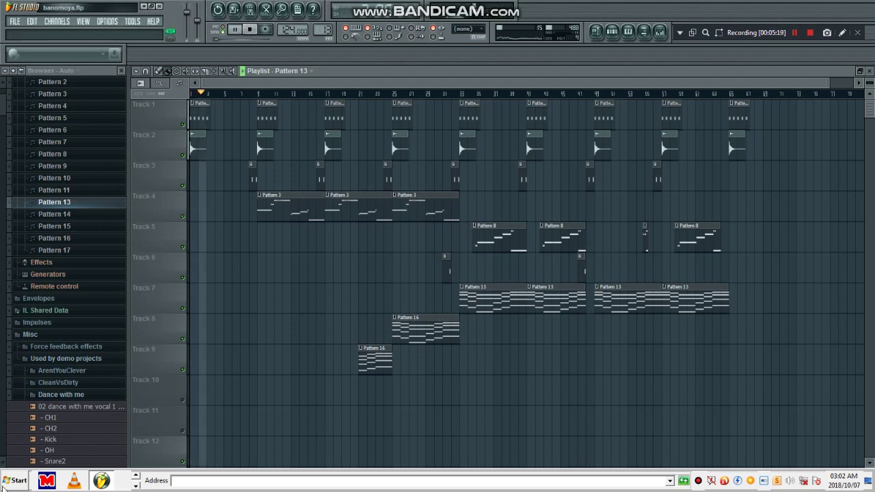
Switch to the open Word document containing the BANOMOYA (Reprise) title page while the song keeps playing
click(136, 477)
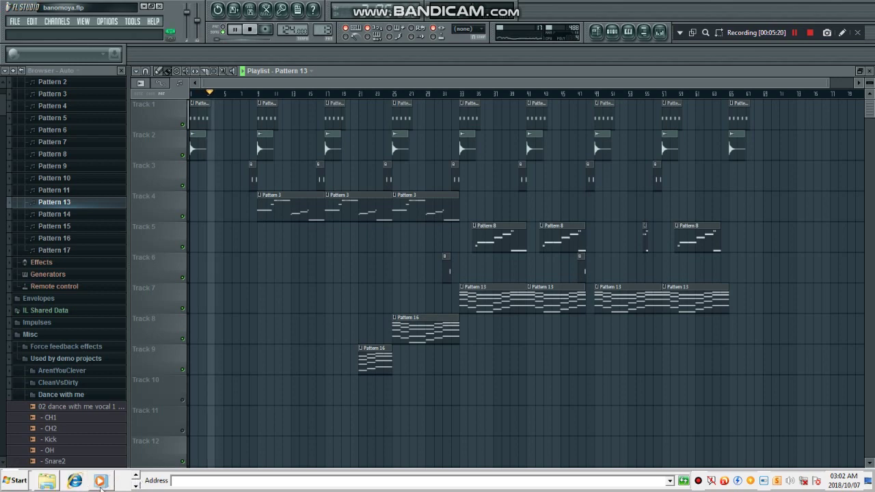
click(136, 486)
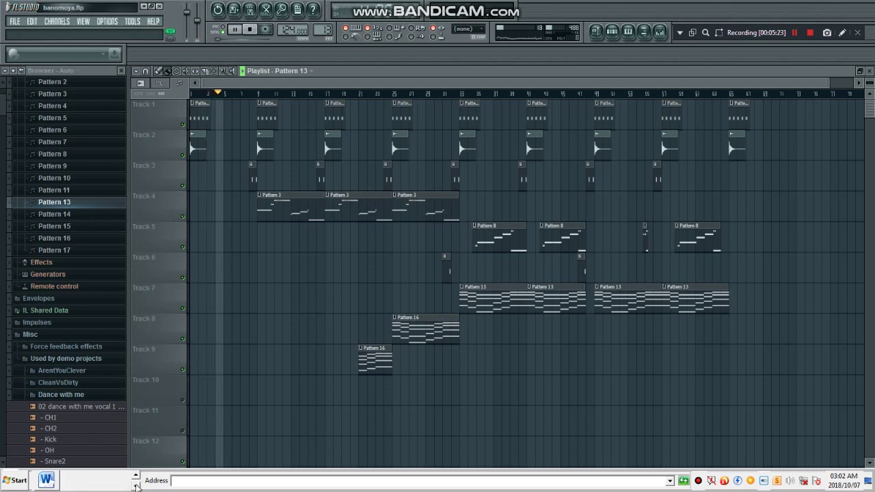
click(56, 481)
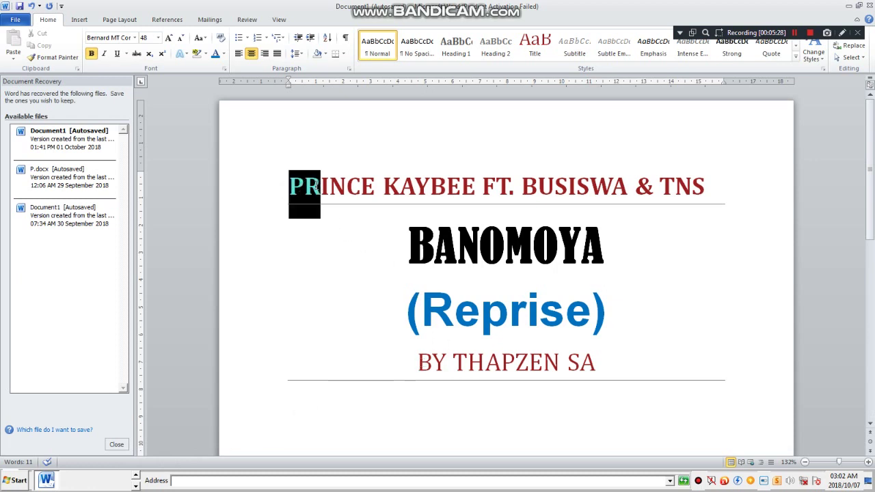
Highlight the artist line on the title page, followed by the BANOMOYA title
drag(392, 180, 412, 181)
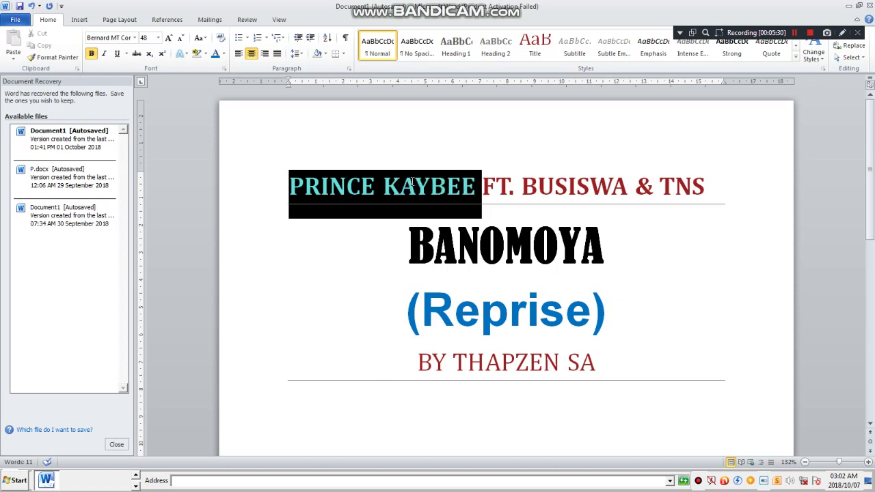
drag(535, 180, 606, 184)
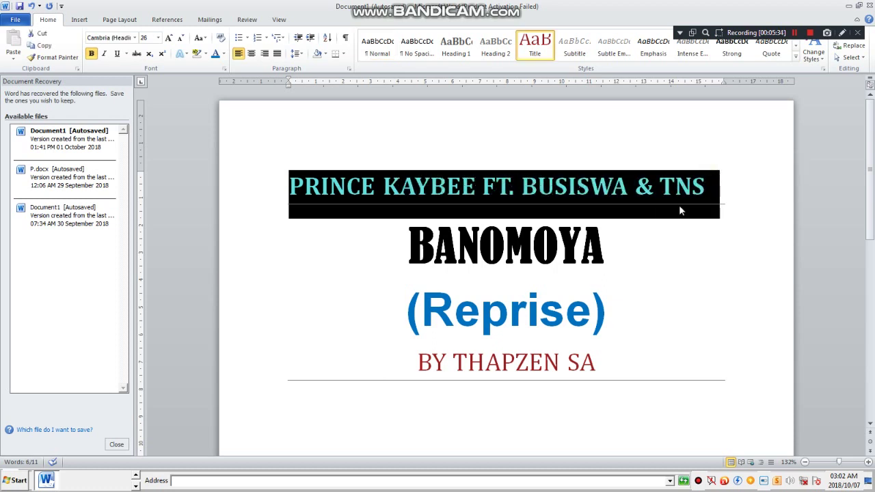
click(393, 256)
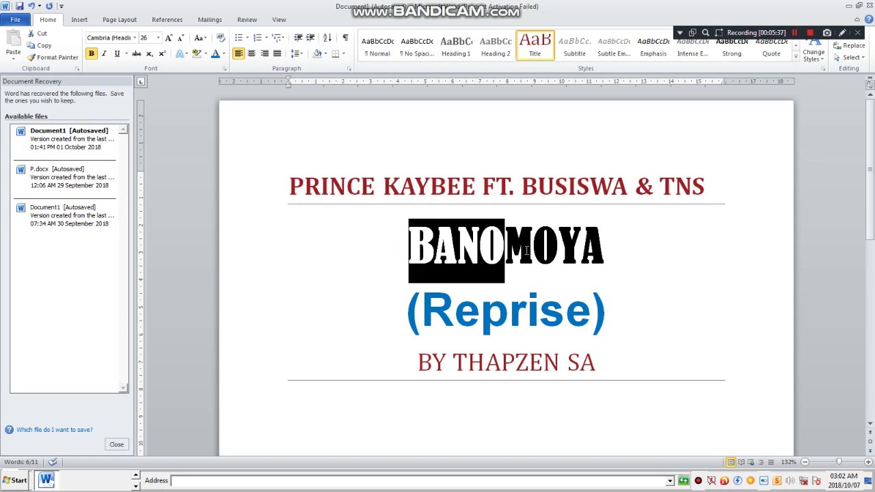